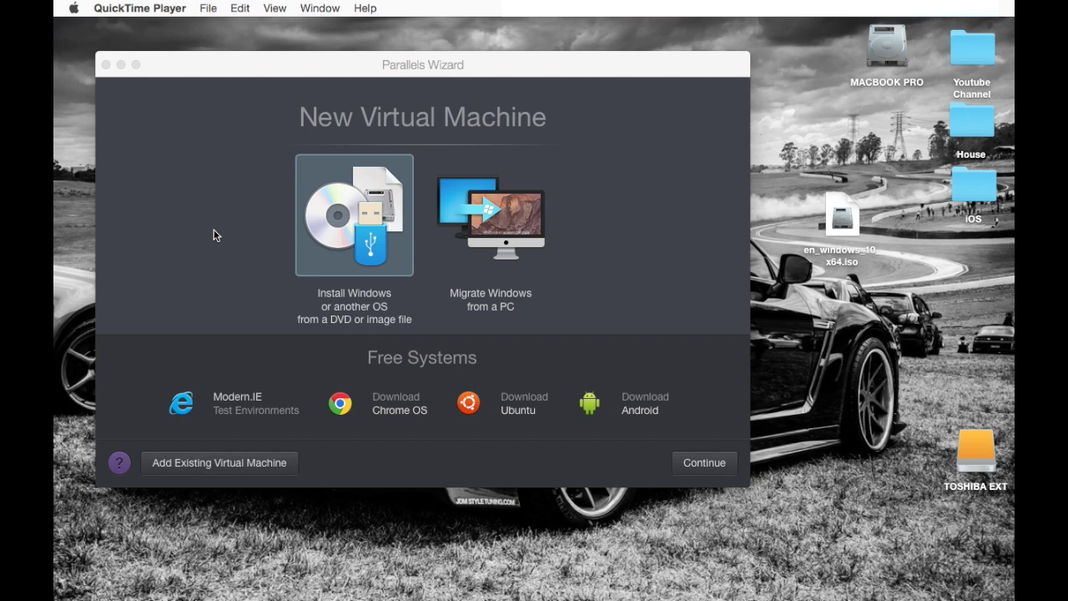
- Start a new virtual machine that installs Windows from the image file en_windows_10_x64.iso on the desktop and accept that source
double_click(352, 211)
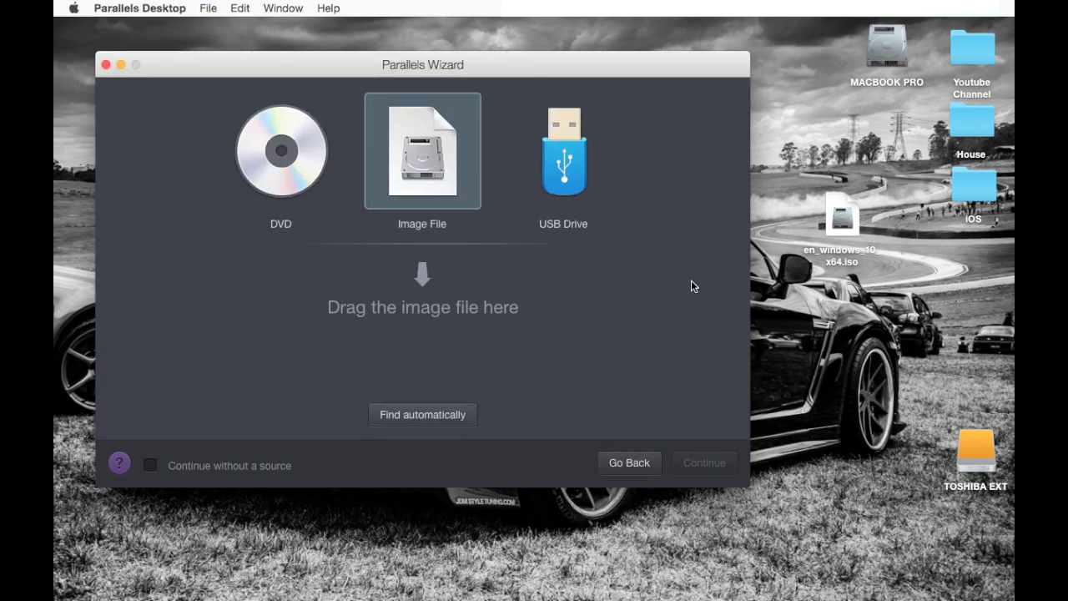
left_click(318, 167)
left_click(395, 157)
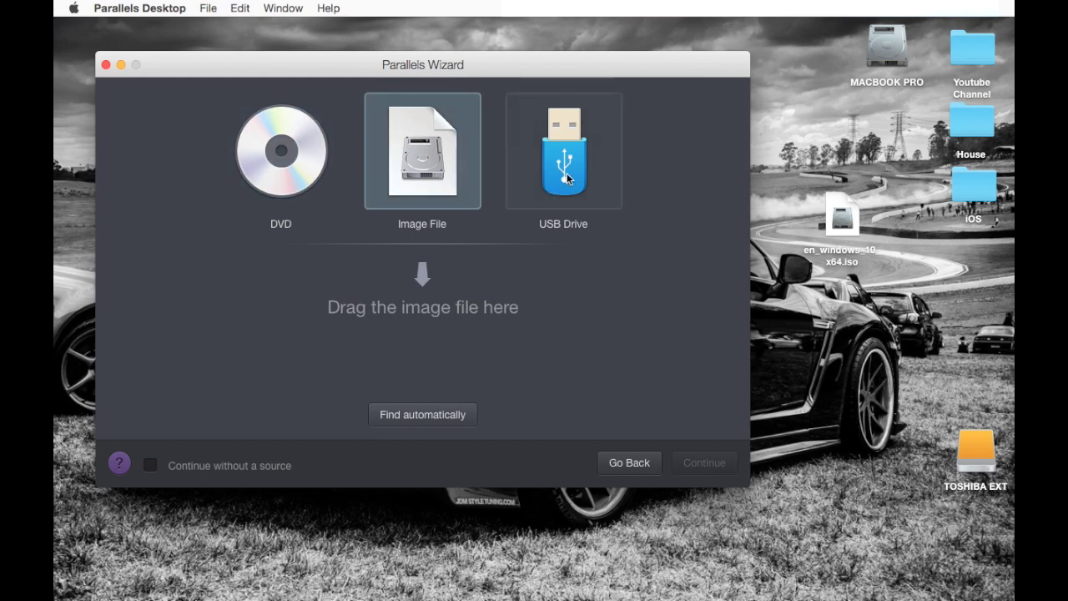
left_click(571, 168)
left_click(442, 215)
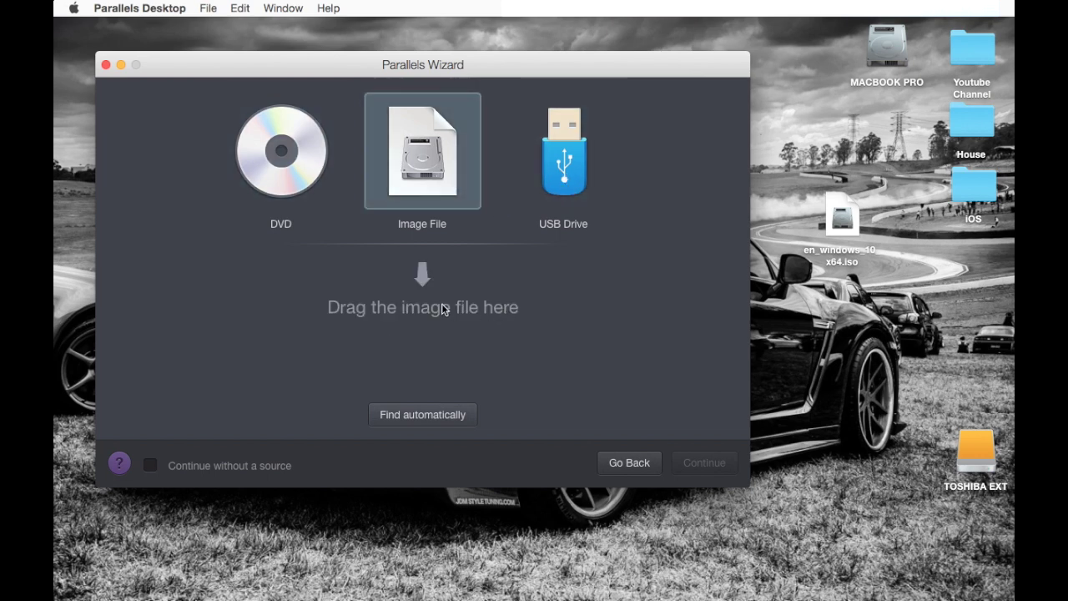
left_click_drag(843, 220, 426, 301)
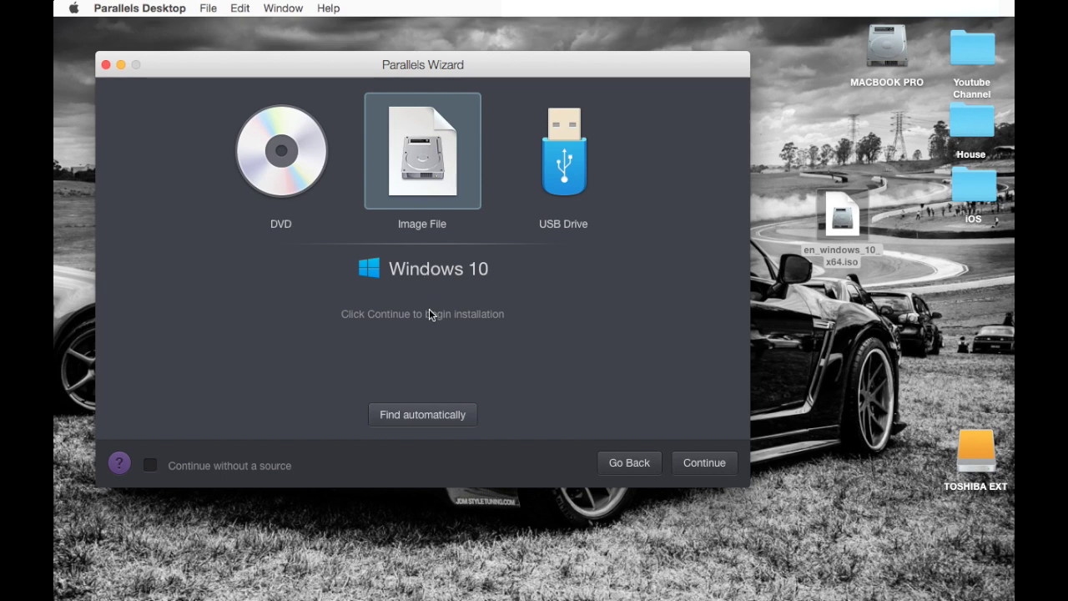
left_click(719, 465)
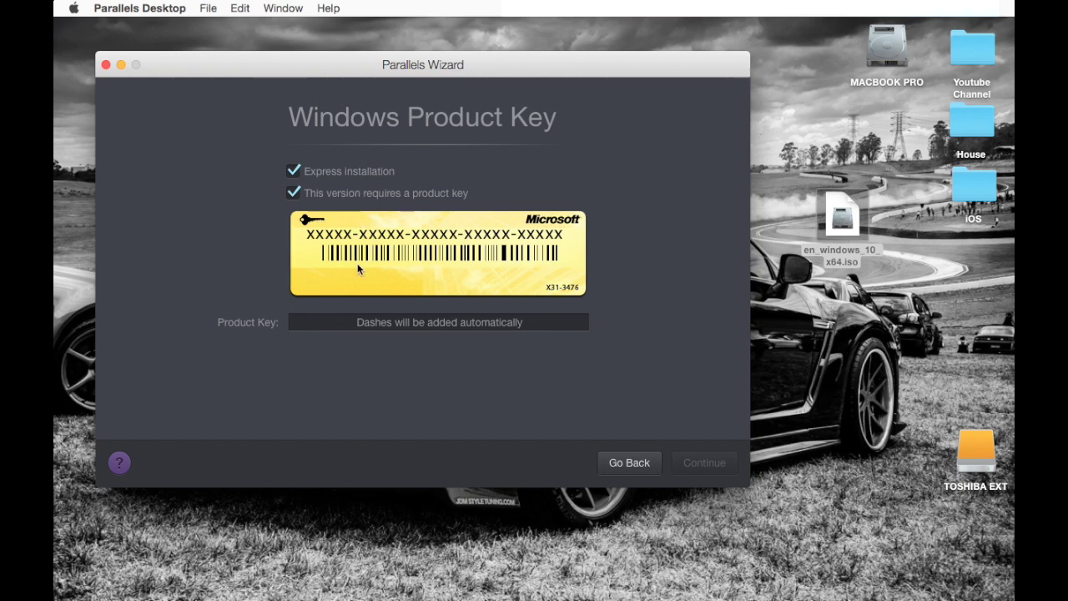
- Proceed with the express installation without requiring a product key, and set the primary use of Windows to Games only
left_click(380, 327)
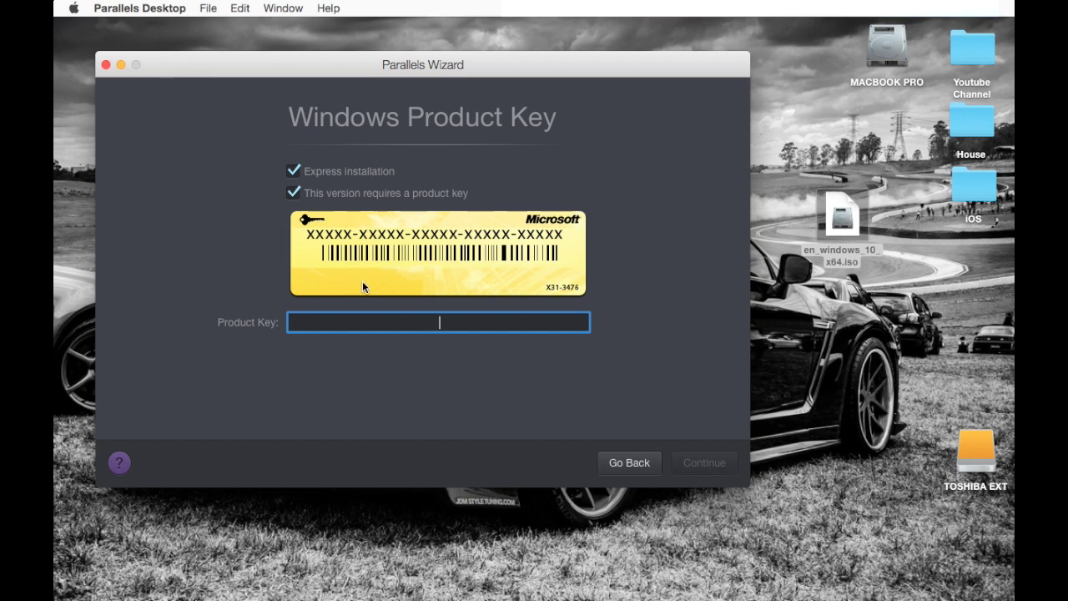
left_click(320, 195)
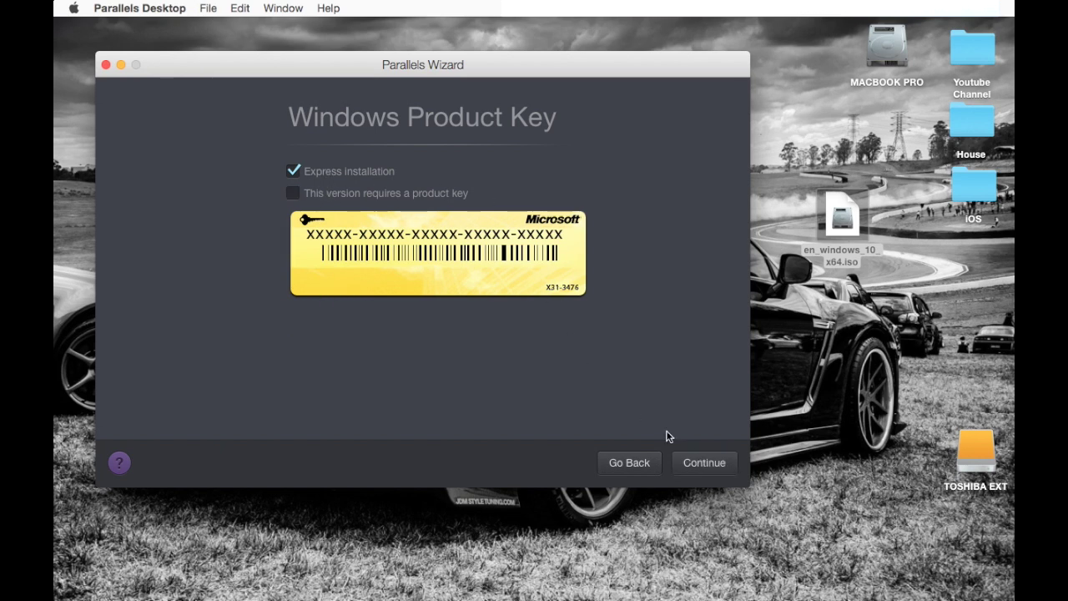
left_click(709, 471)
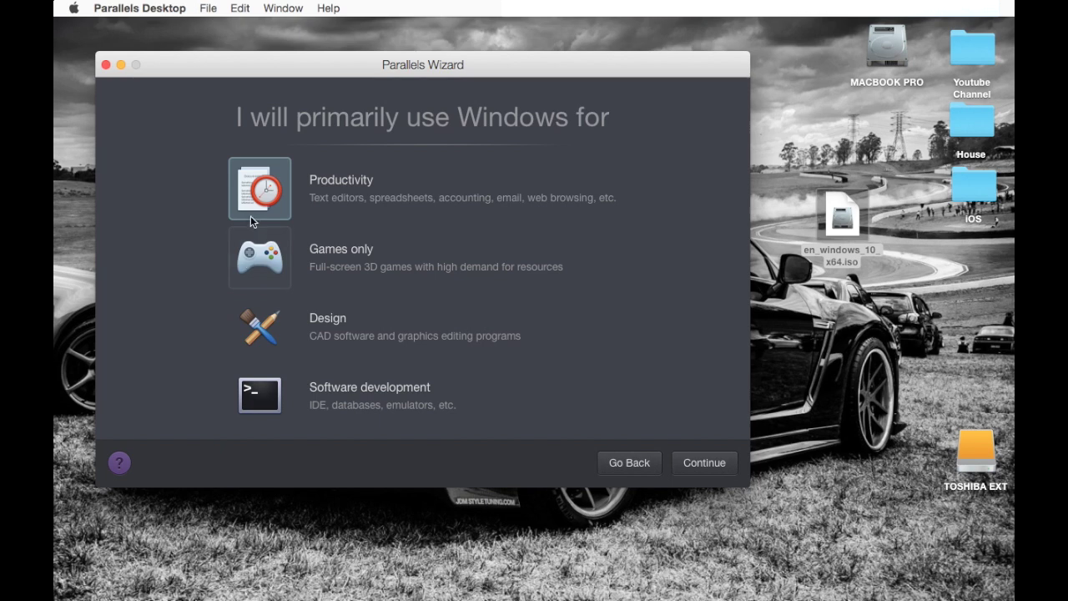
left_click(256, 260)
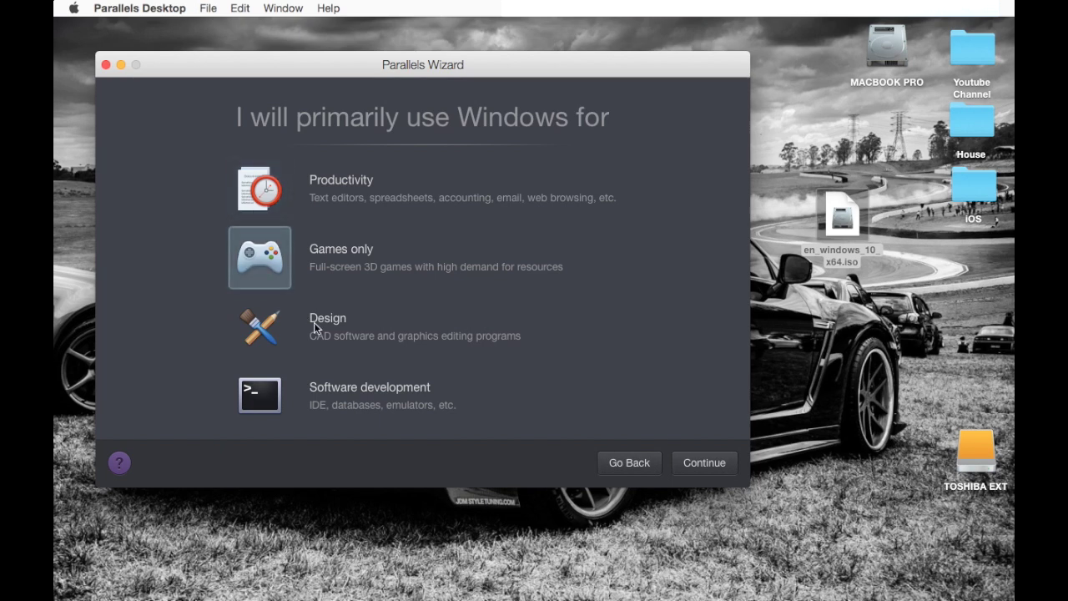
left_click(700, 464)
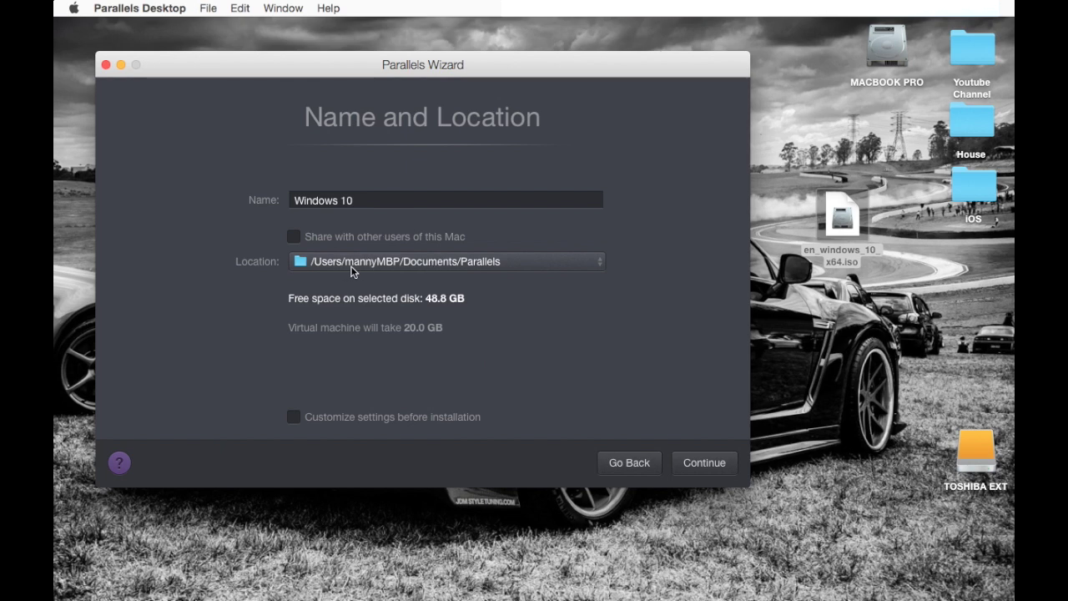
- Share the Windows 10 virtual machine with other users of this Mac and proceed to the installation
left_click(387, 265)
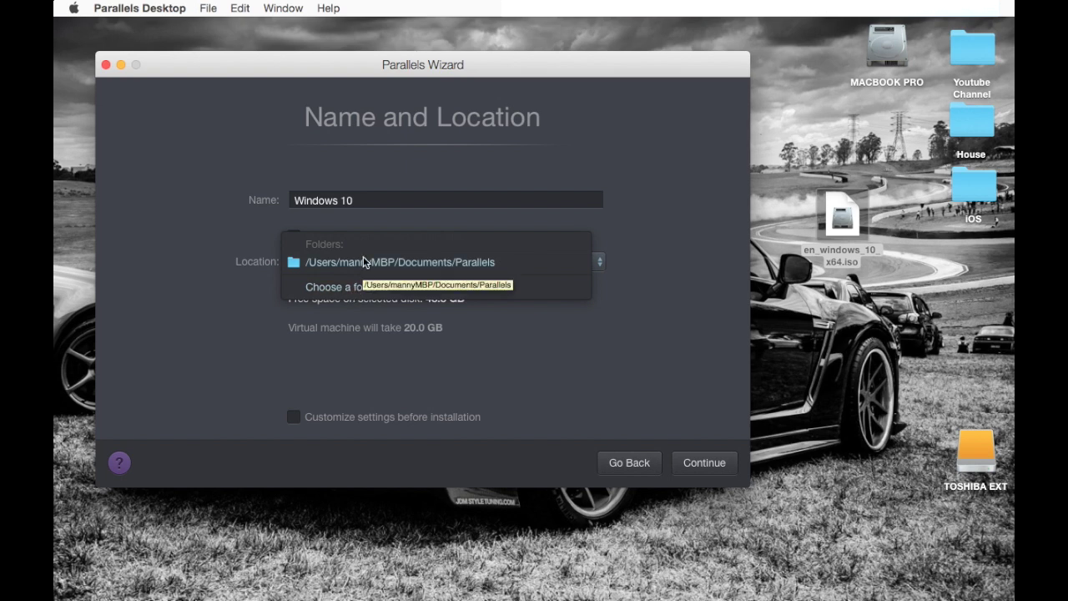
left_click(230, 262)
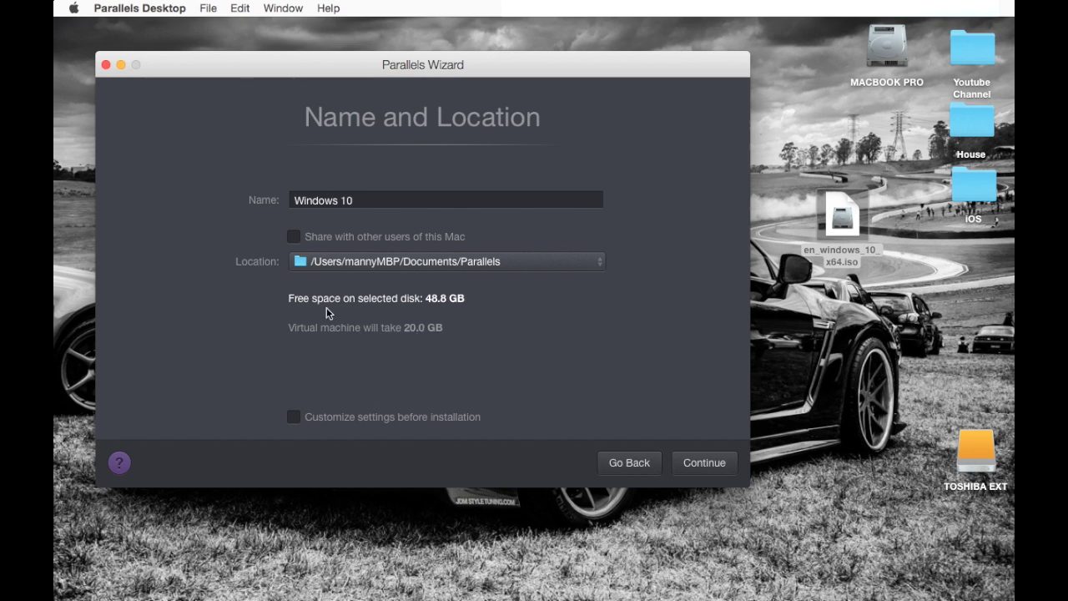
left_click(331, 238)
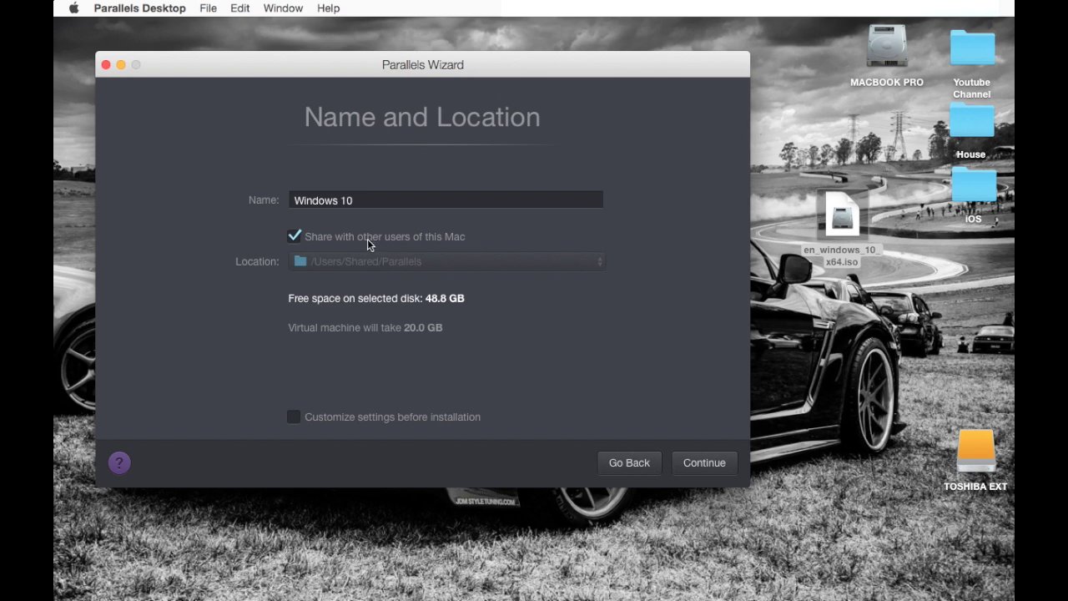
left_click(716, 466)
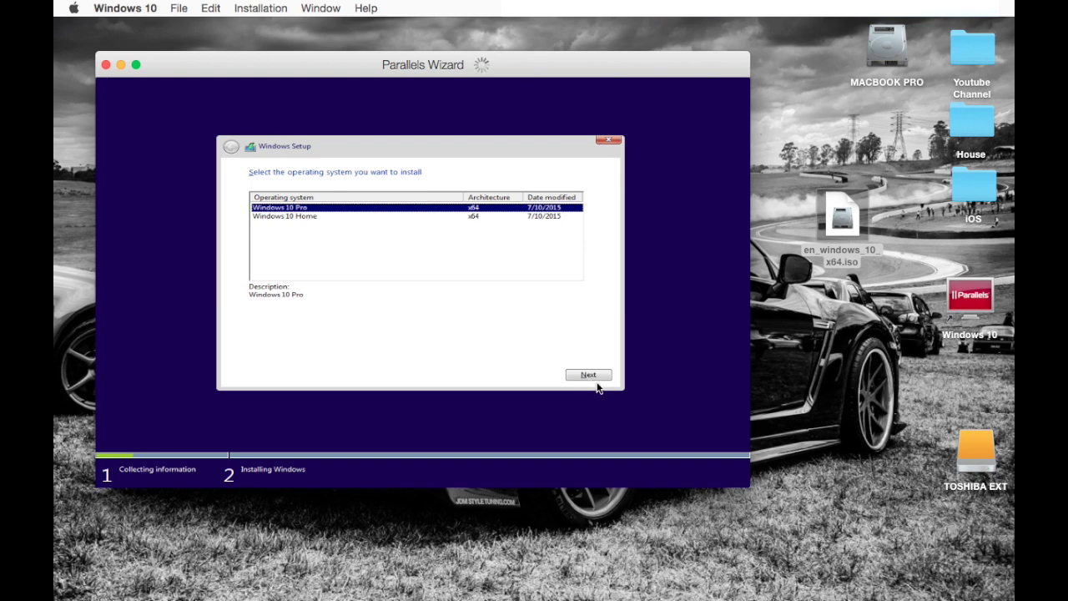
- Choose Windows 10 Pro x64 as the operating system to install and continue Windows Setup
left_click(295, 217)
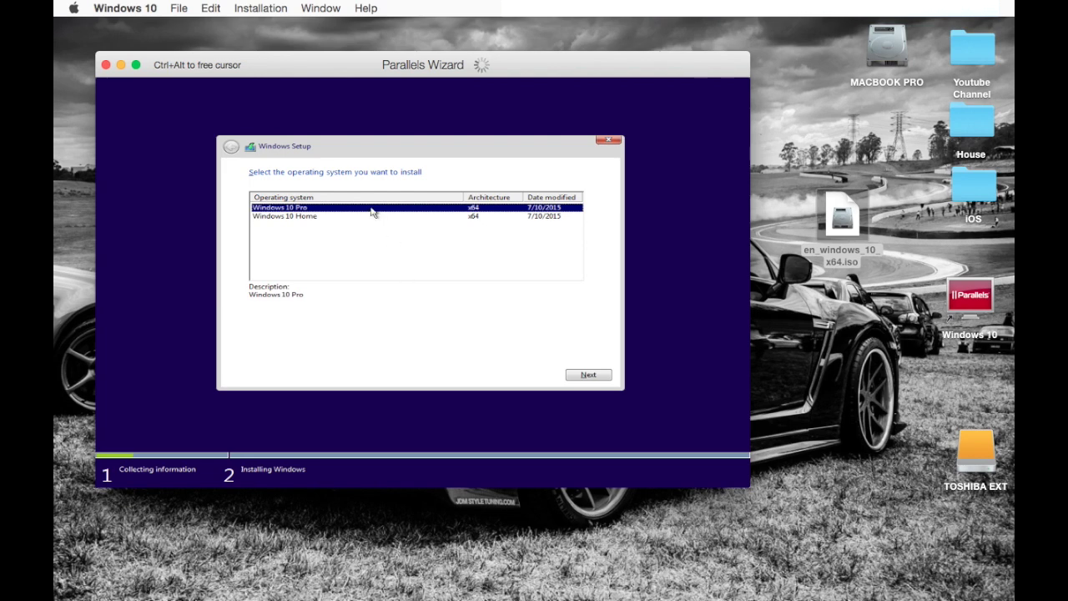
left_click(411, 219)
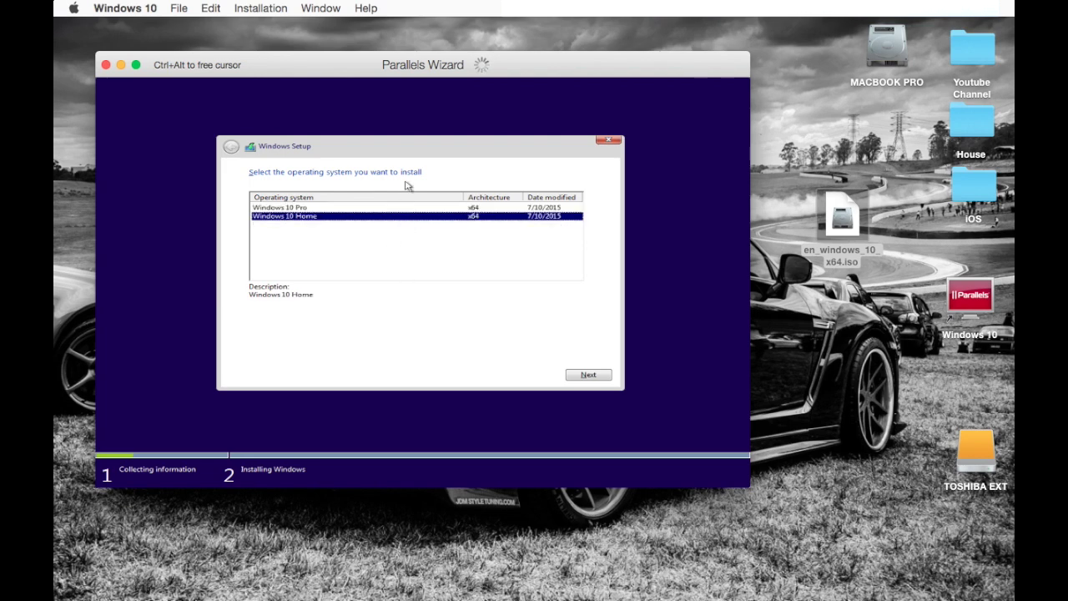
left_click(411, 209)
left_click(438, 219)
left_click(443, 210)
left_click(588, 374)
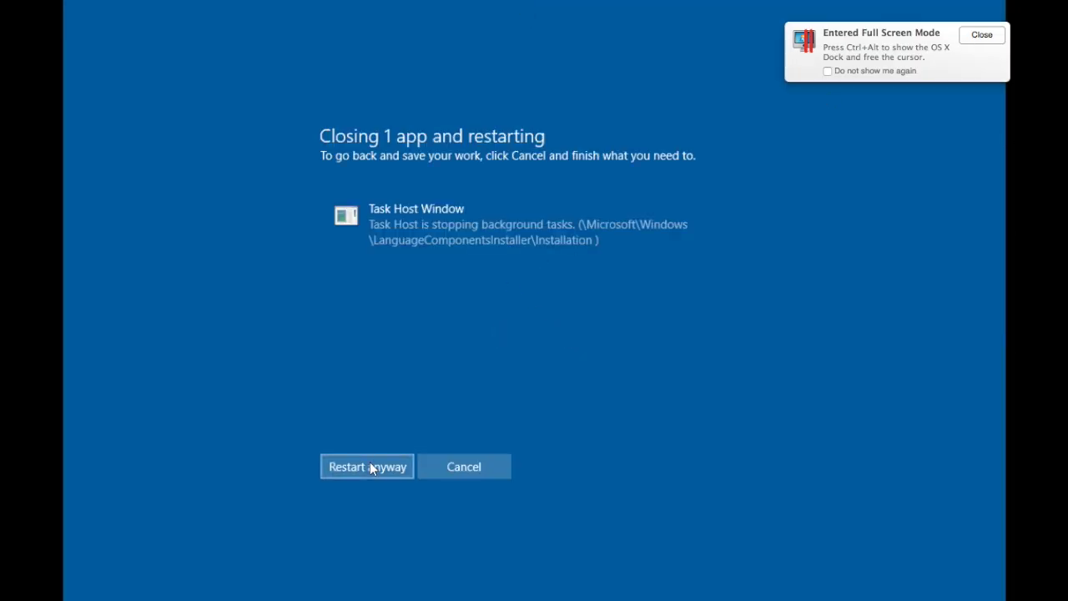
- Restart Windows despite the running Task Host Window, and sign in to the user account
left_click(370, 467)
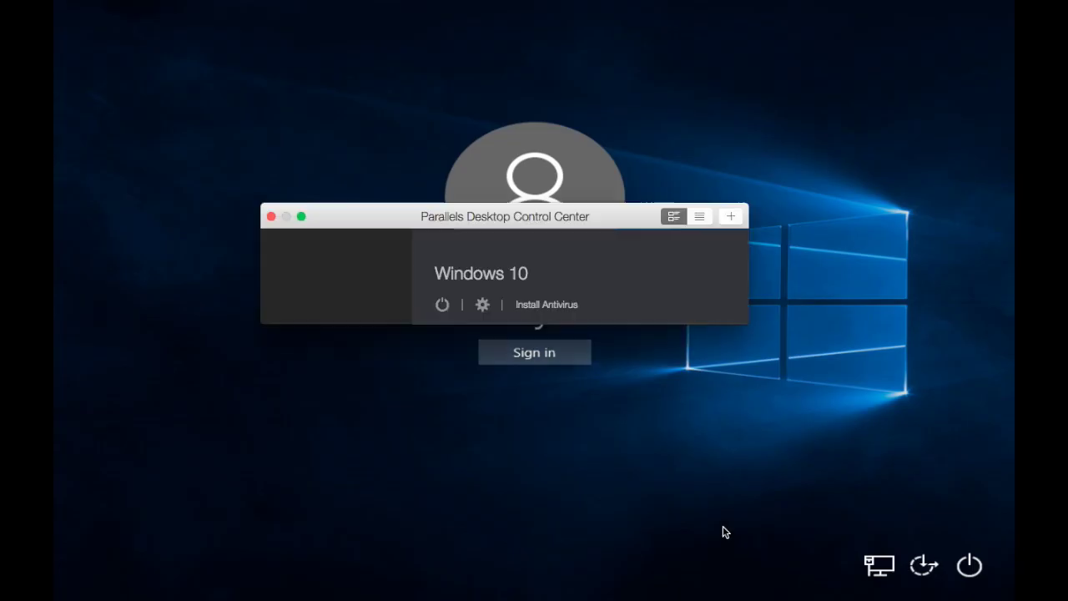
left_click(537, 443)
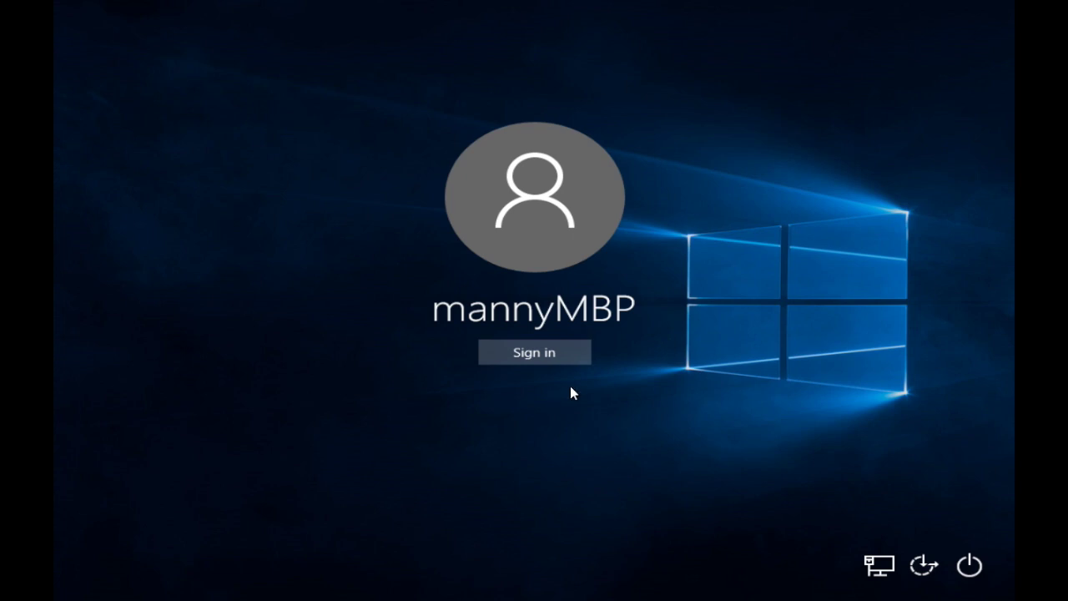
left_click(536, 354)
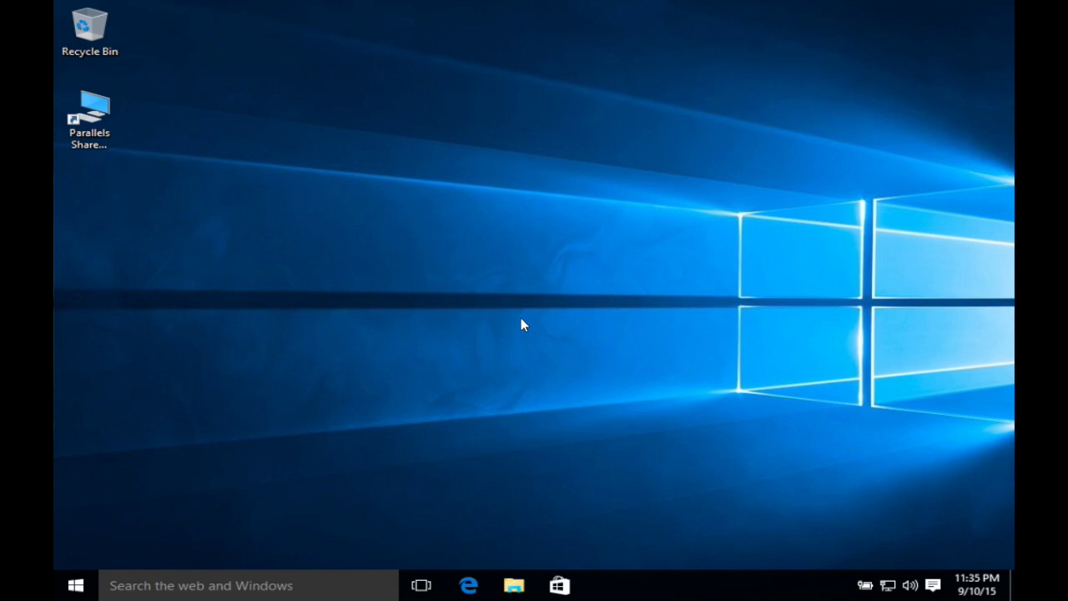
- Try to open Parallels Shared Folders from the Windows desktop, dismissing any error
double_click(90, 116)
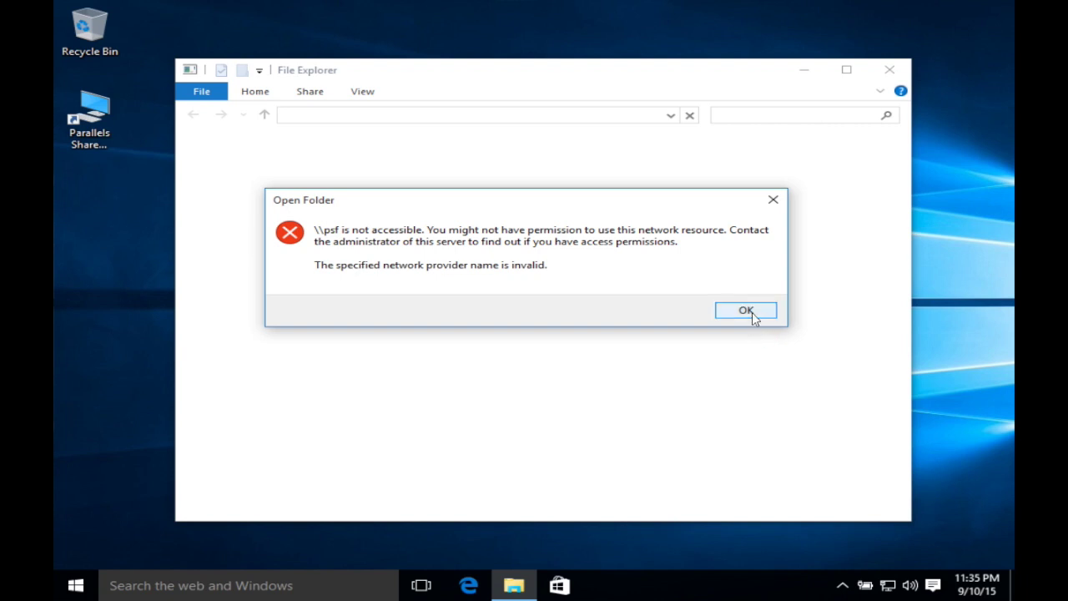
left_click(746, 311)
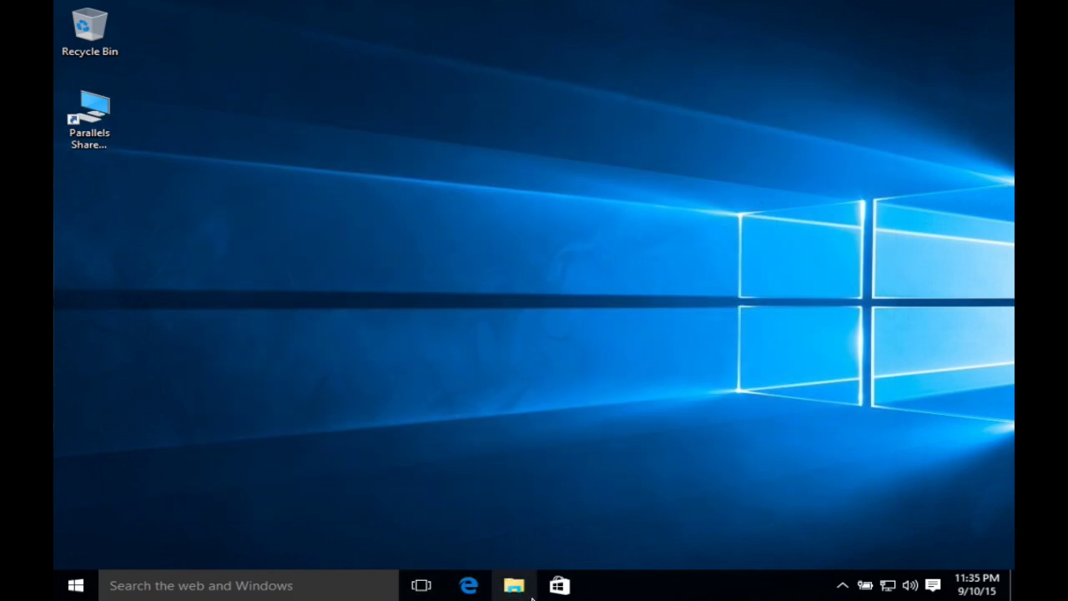
mouse_move(526, 595)
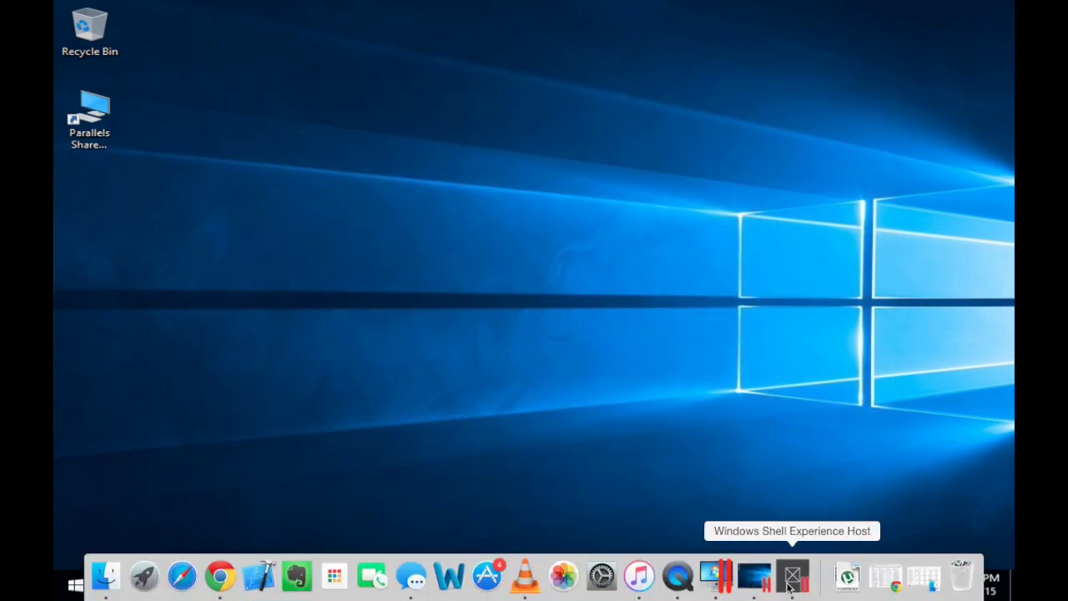
left_click(88, 128)
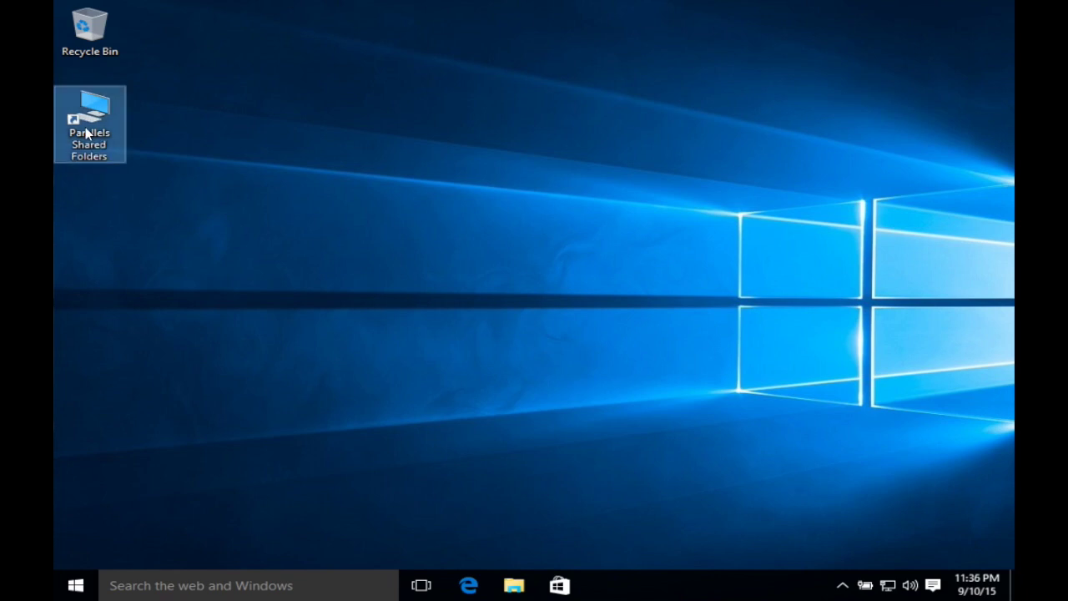
double_click(100, 134)
left_click(747, 310)
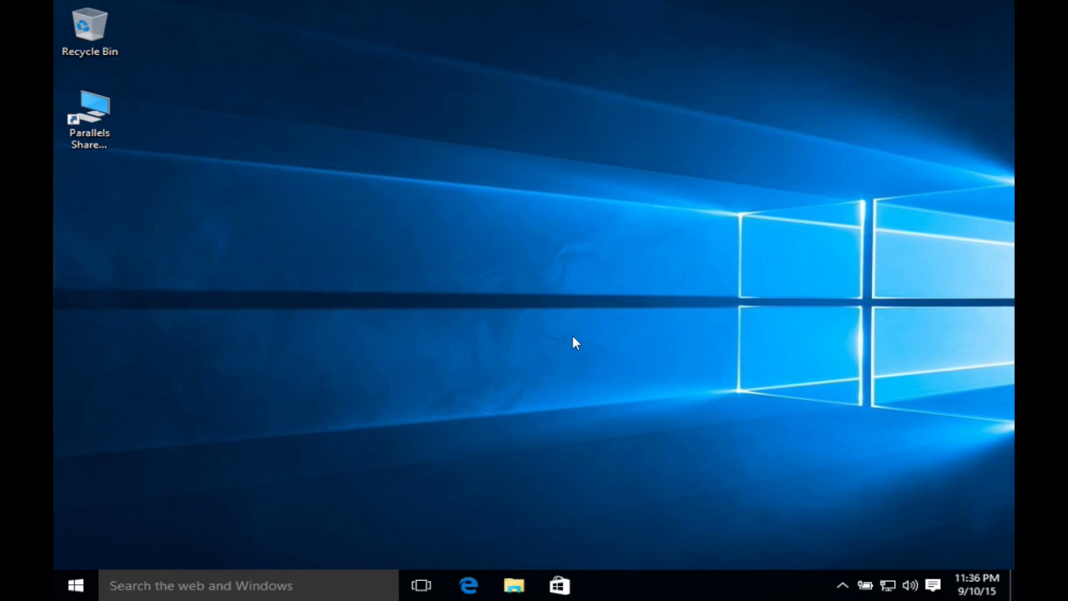
- Open the Edge browser and load yahoo.com to test the internet connection
left_click(469, 585)
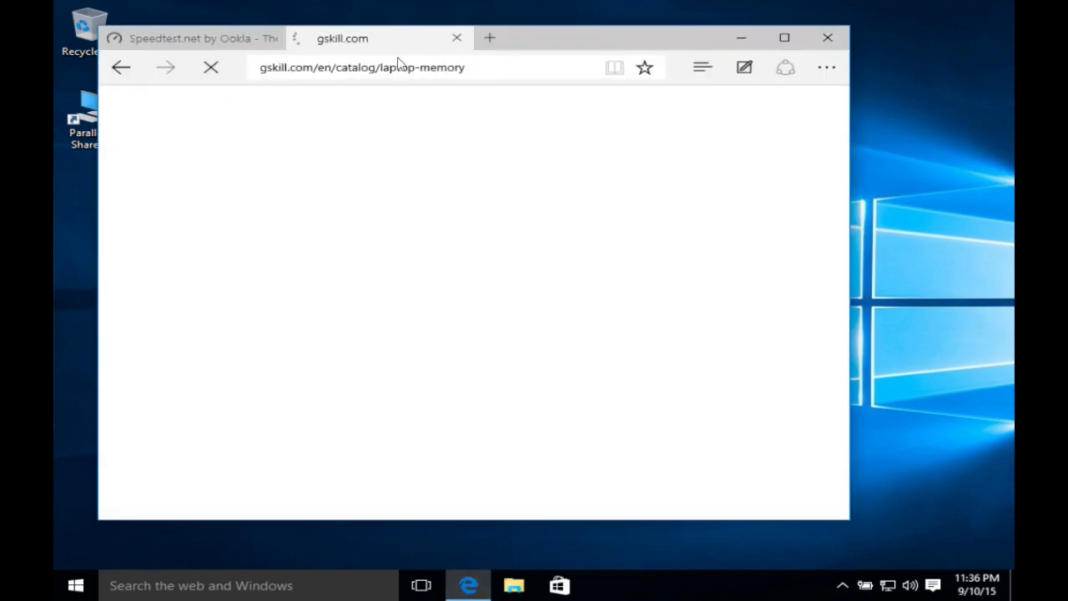
left_click(399, 73)
type("yahoo.com/")
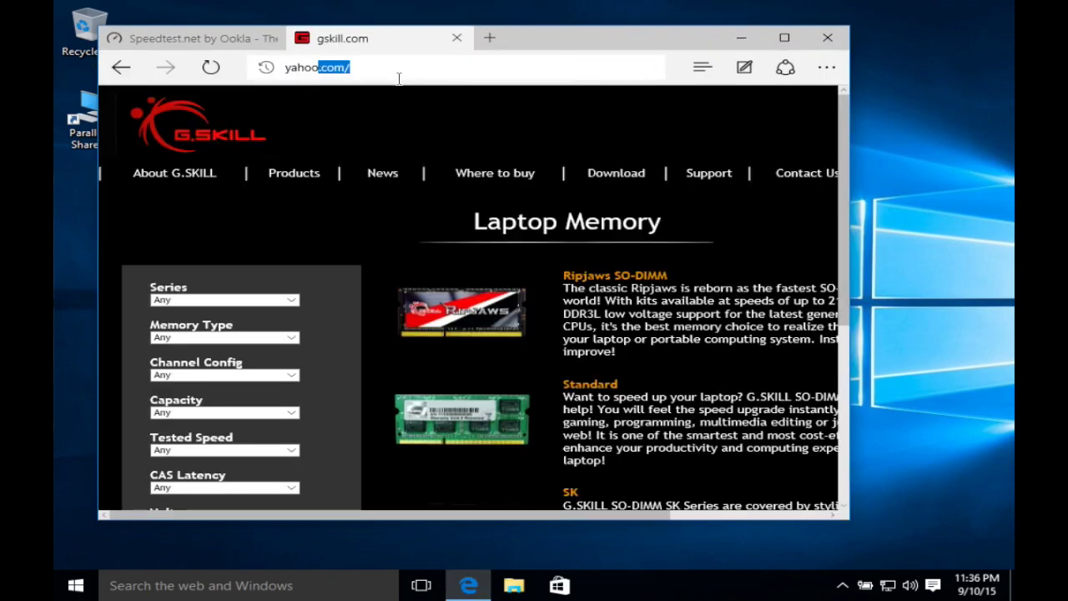
key("Return")
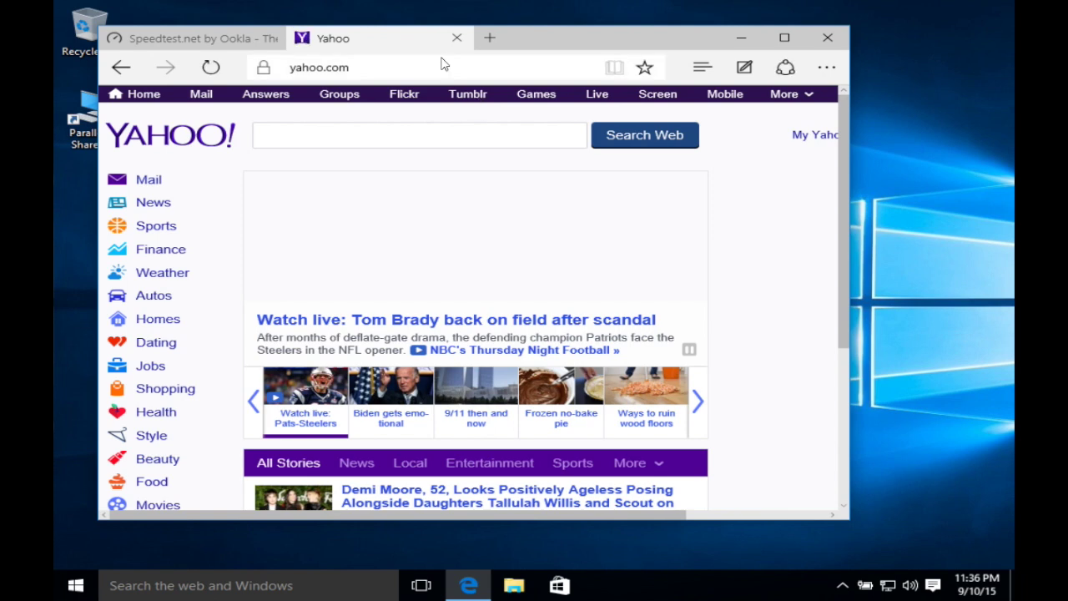
left_click(432, 72)
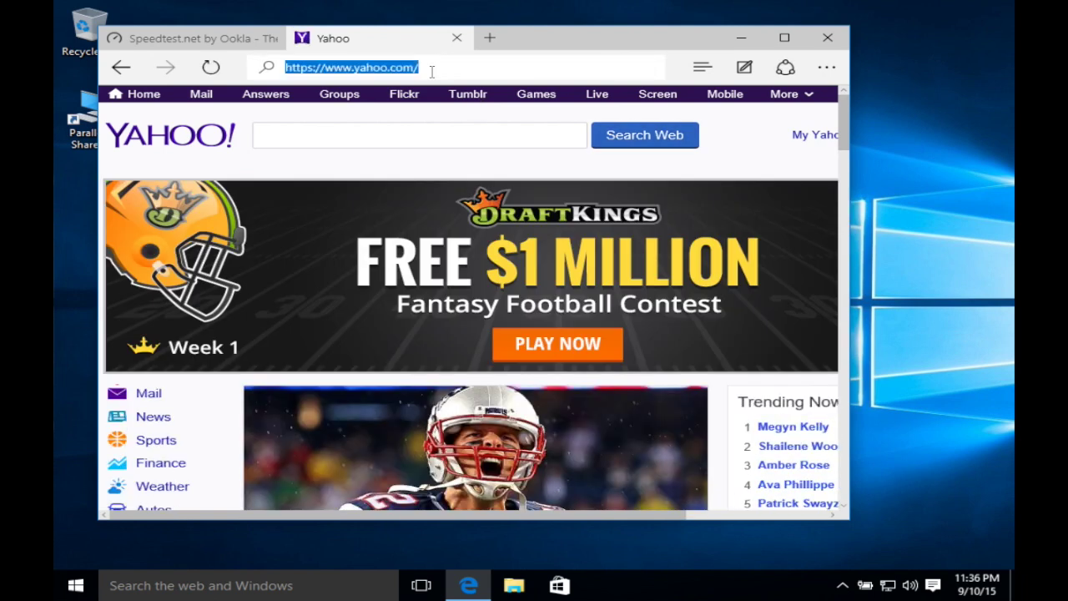
type("www.google.com")
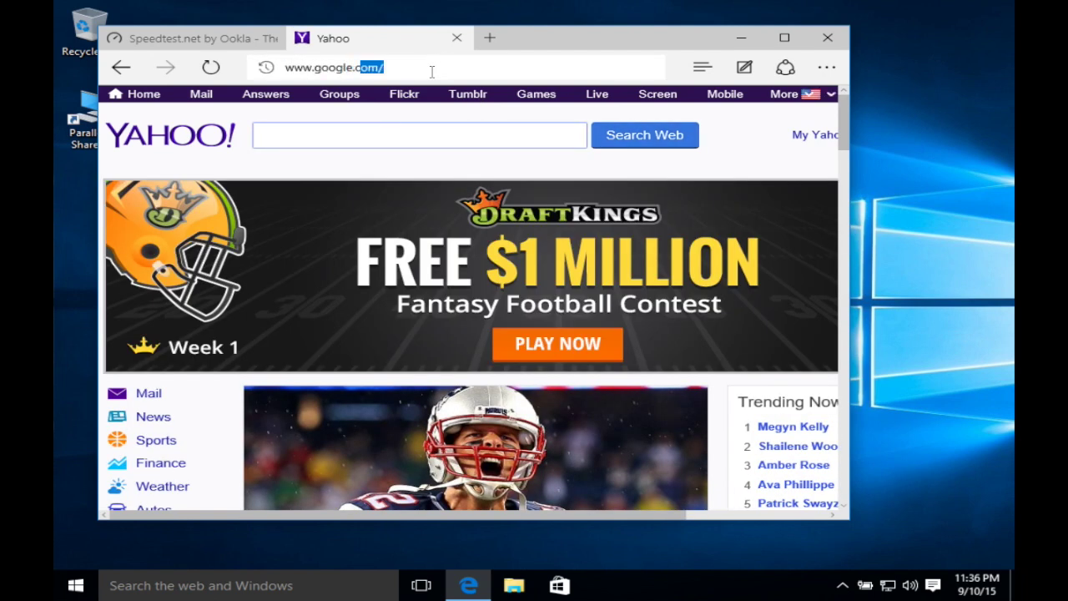
key("Return")
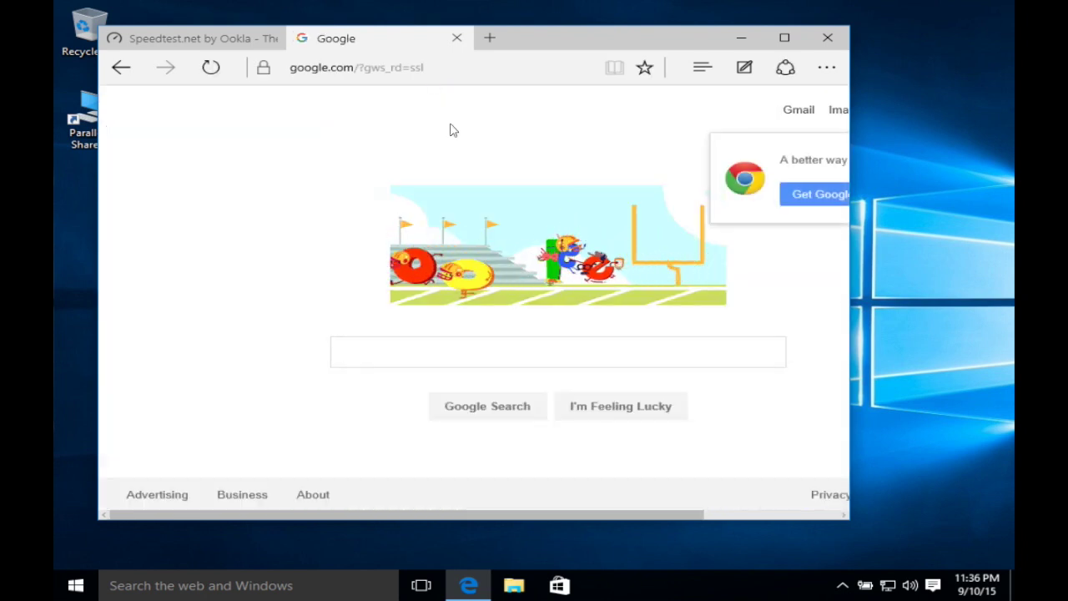
- Close the Google and Speedtest.net tabs and the Edge browser window
left_click(458, 39)
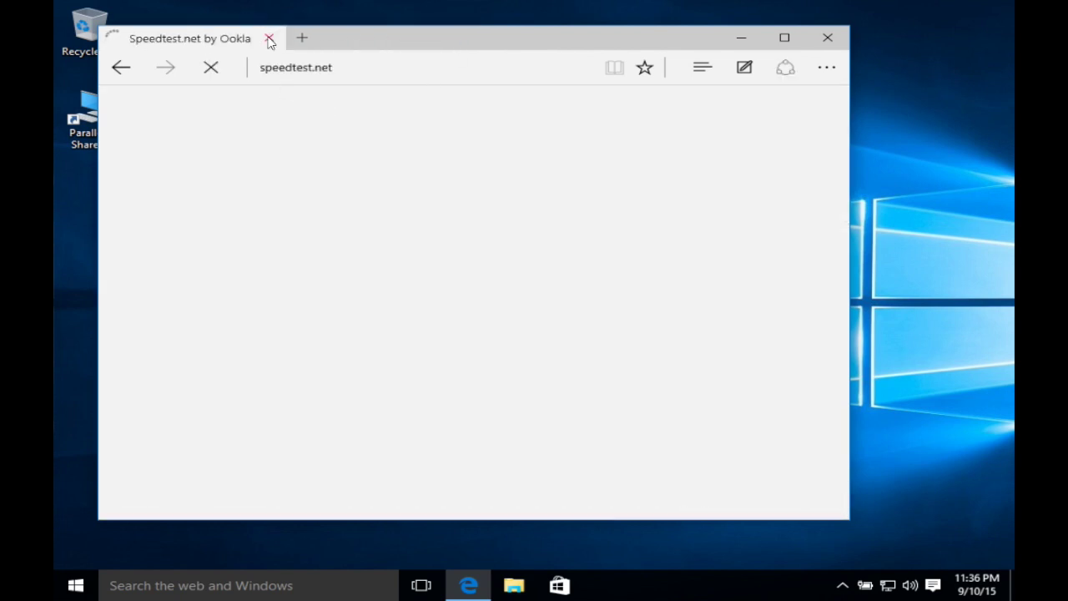
left_click(269, 39)
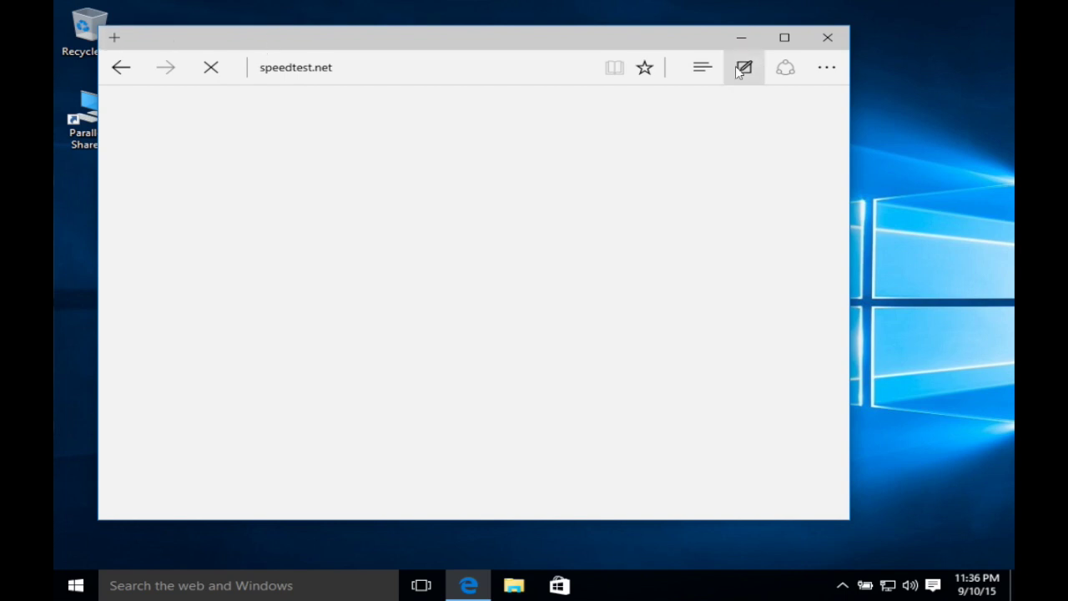
left_click(828, 38)
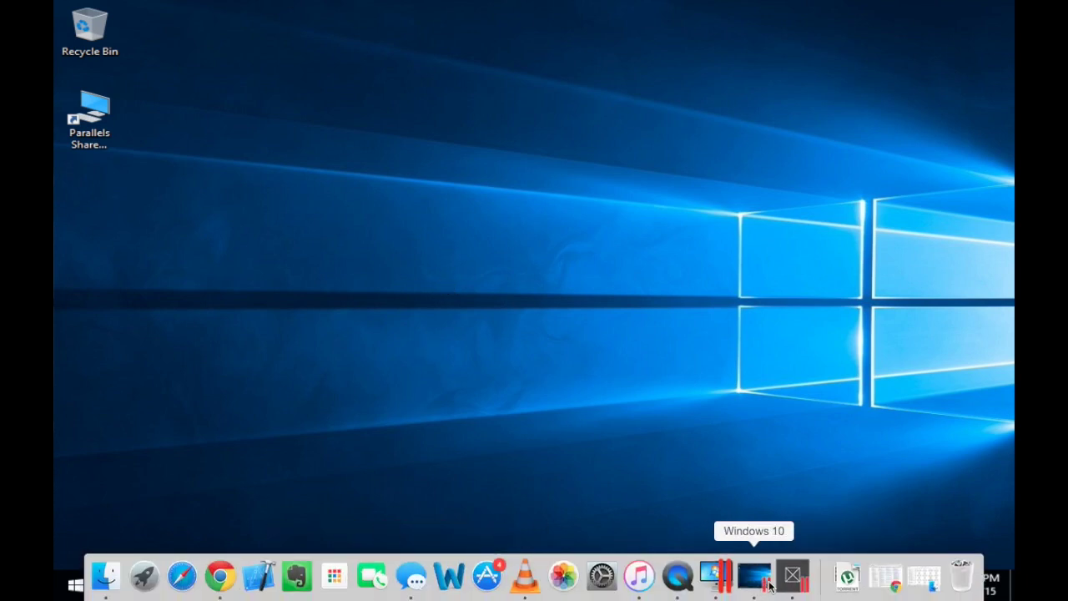
- Show the Parallels Desktop Control Center over the Windows desktop and switch between the running Windows and Mac applications
left_click(716, 576)
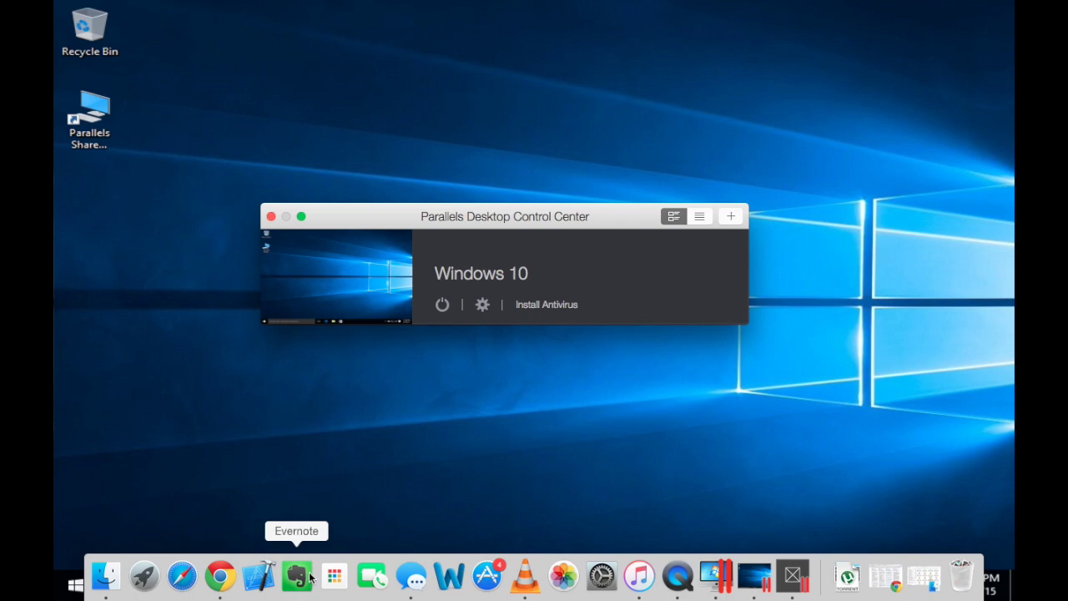
key("super+Tab")
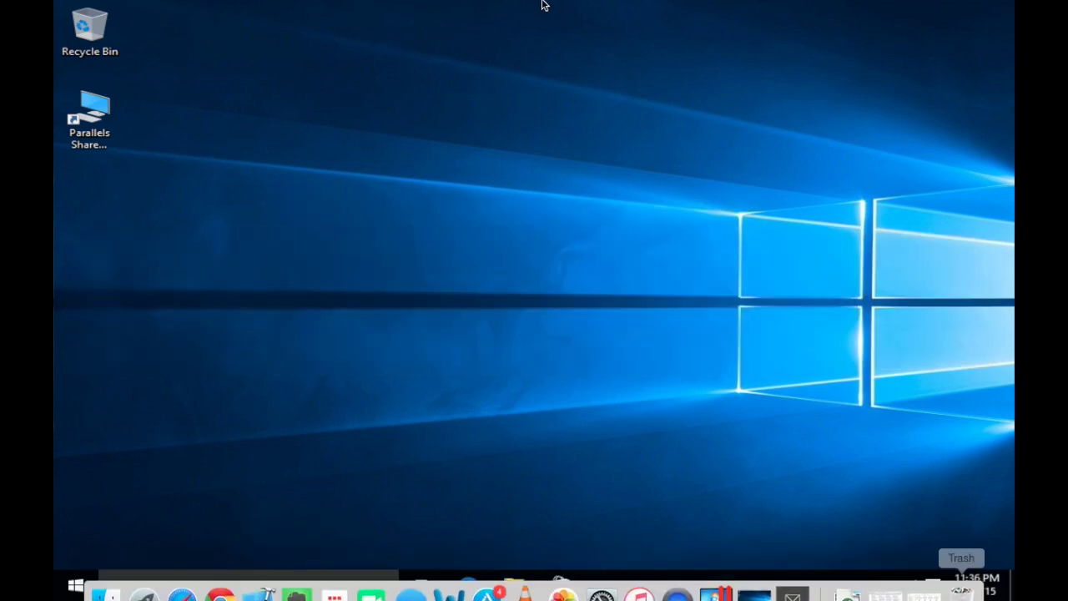
left_click(339, 362)
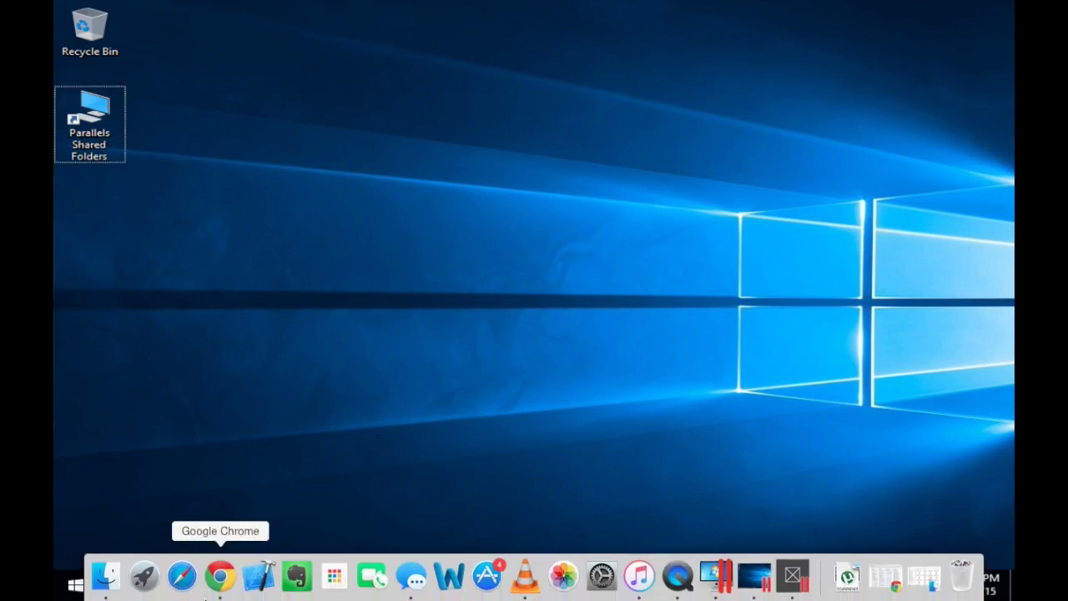
key("super+Tab")
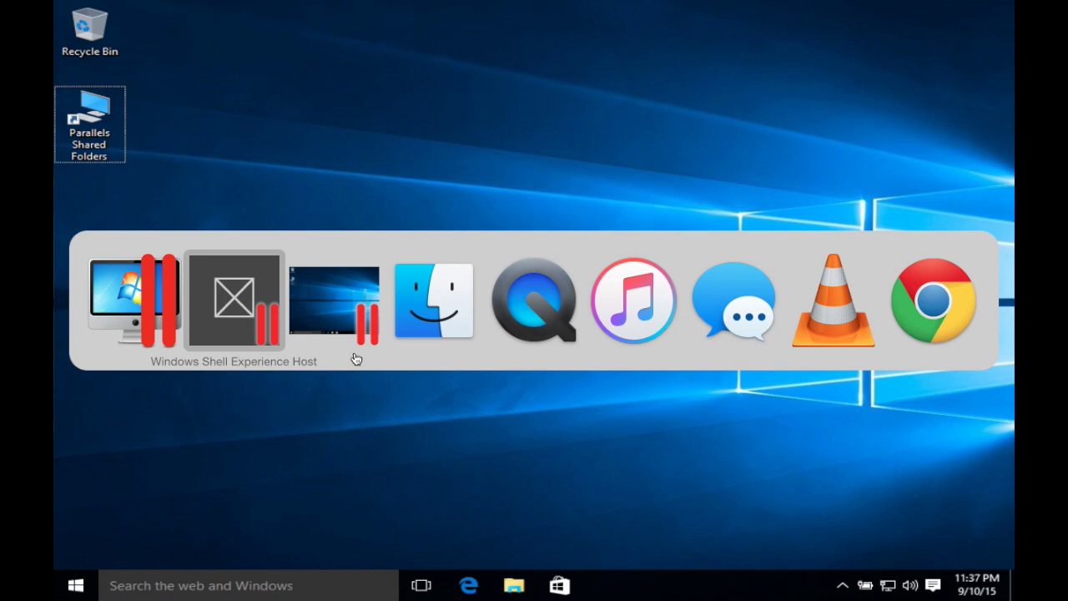
key("super+Tab")
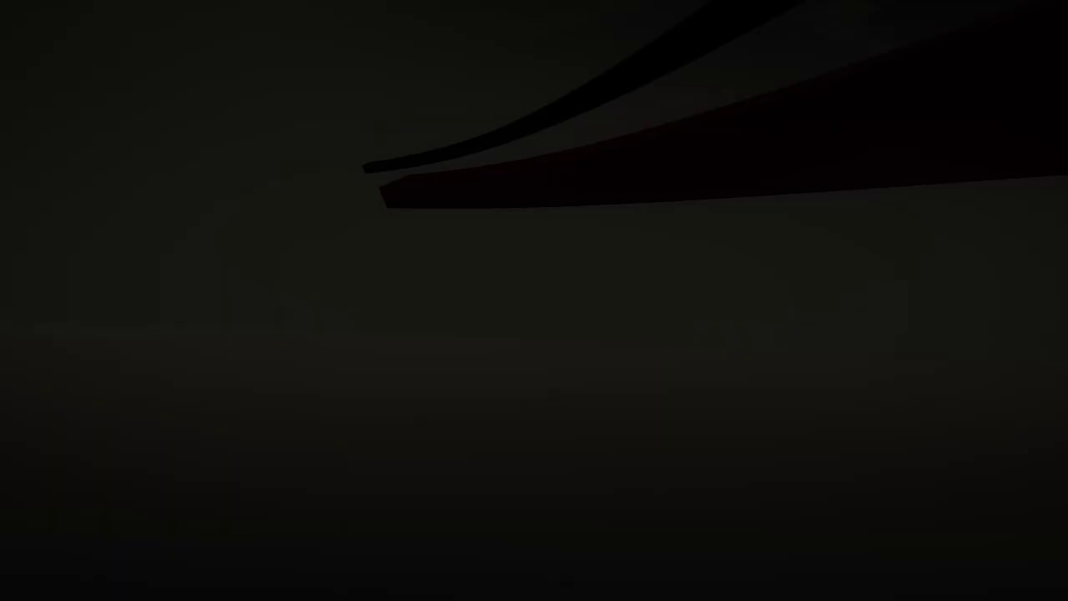